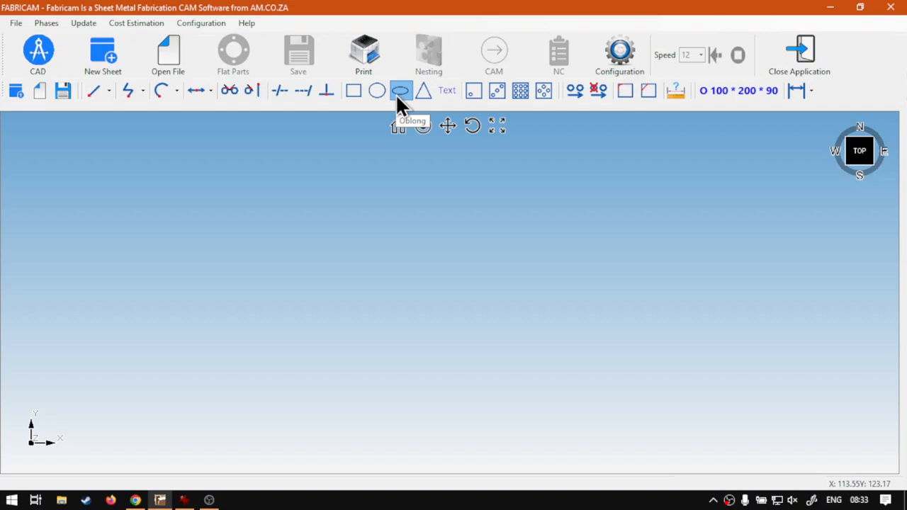
- Create an oblong 200 mm wide and 100 mm high, and place it with single positioning at X 0, Y 0
key(super+plus)
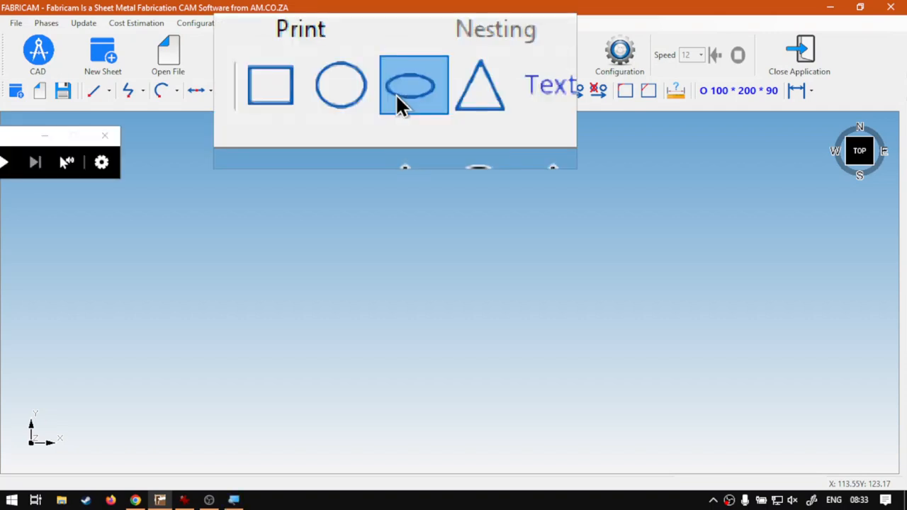
key(super+Escape)
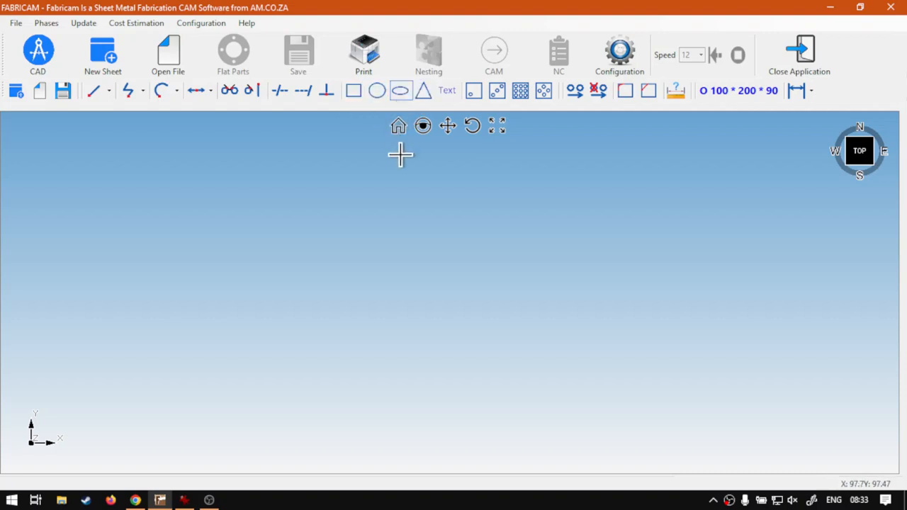
click(400, 91)
drag(388, 151, 292, 162)
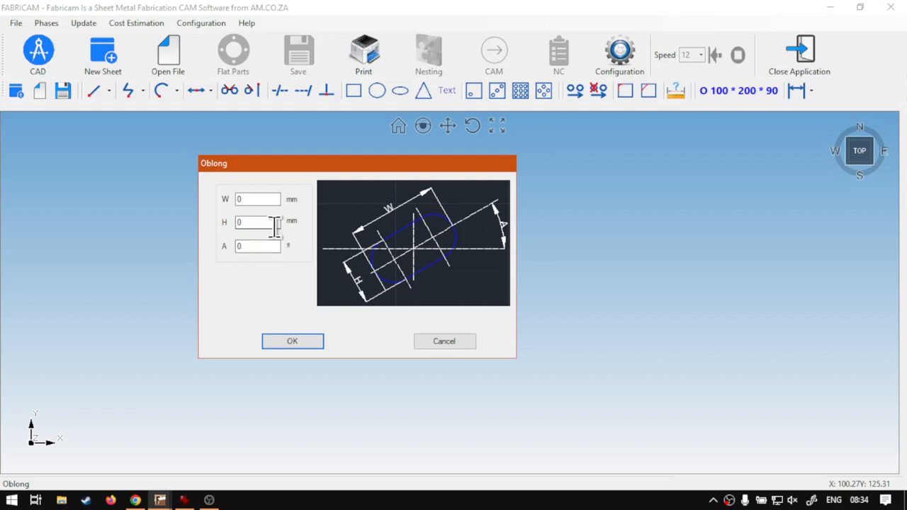
click(267, 201)
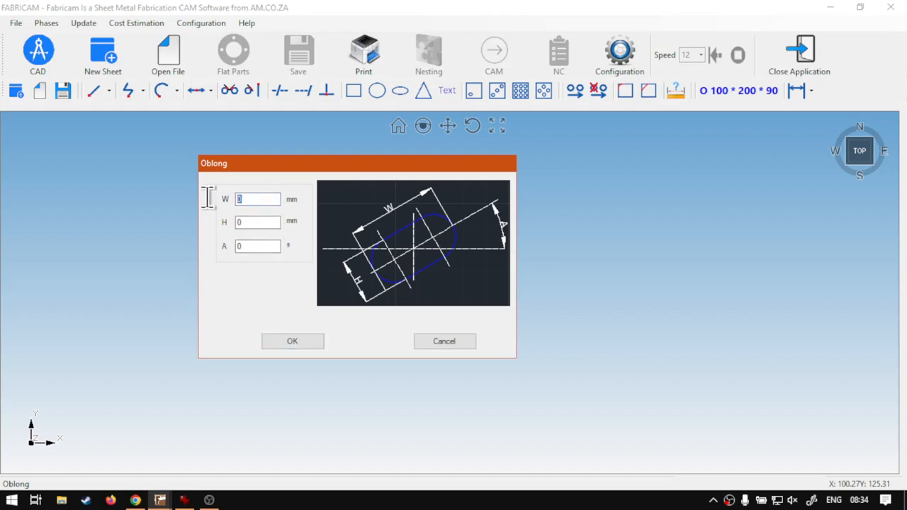
text(200)
click(256, 222)
text(100)
click(286, 340)
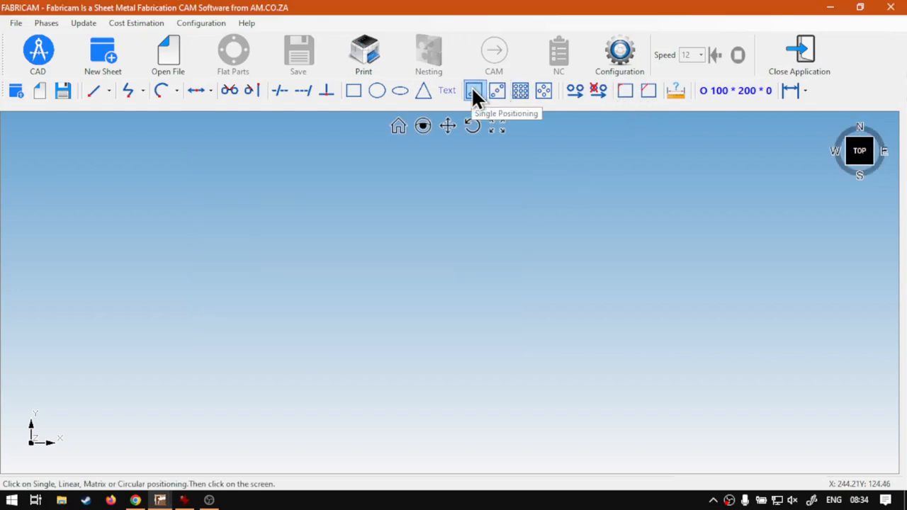
click(472, 91)
click(368, 363)
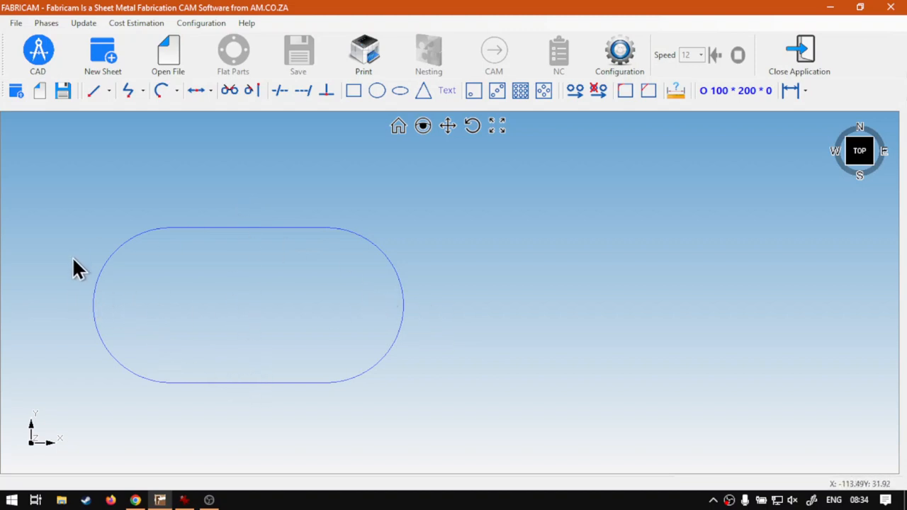
- Define a second oblong with a width of 100 mm and a height of 200 mm
click(401, 91)
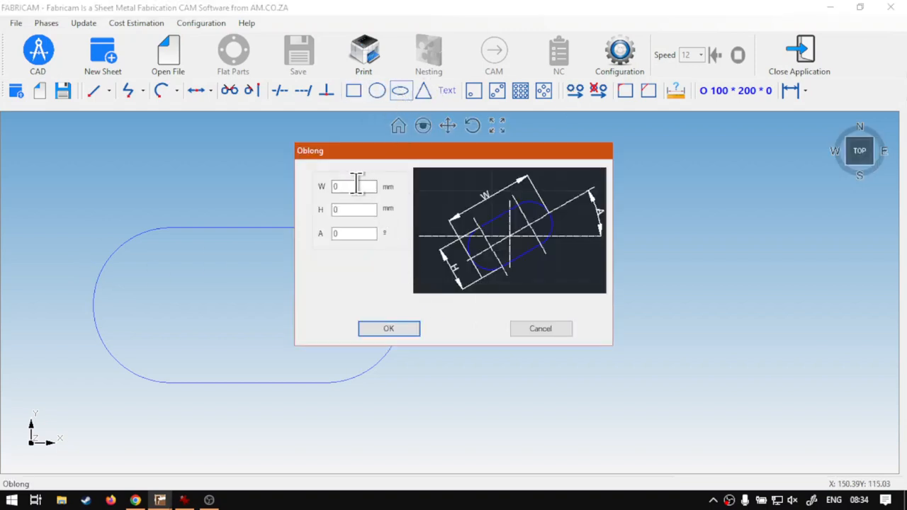
double_click(356, 186)
text(100)
key(Tab)
click(388, 328)
- Place the 100 × 200 mm oblong with single positioning at X 300 mm, Y 0
click(497, 90)
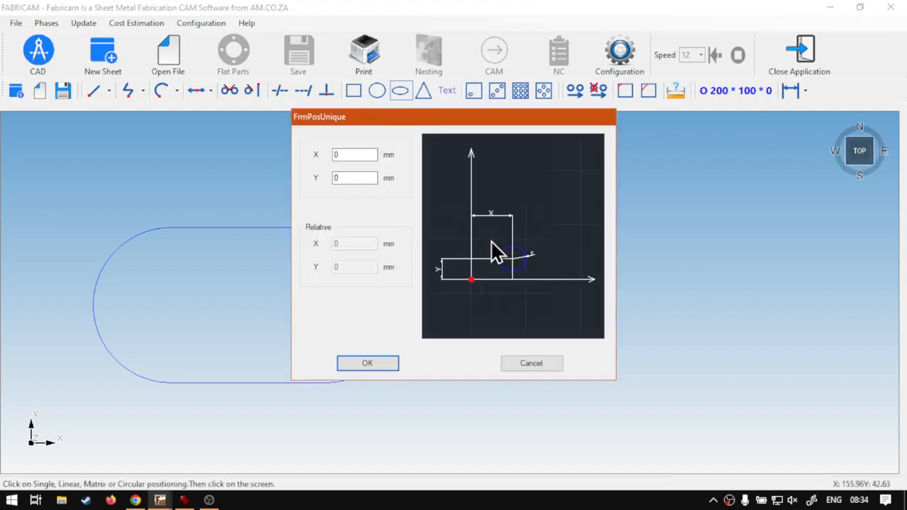
double_click(346, 154)
text(300)
click(373, 358)
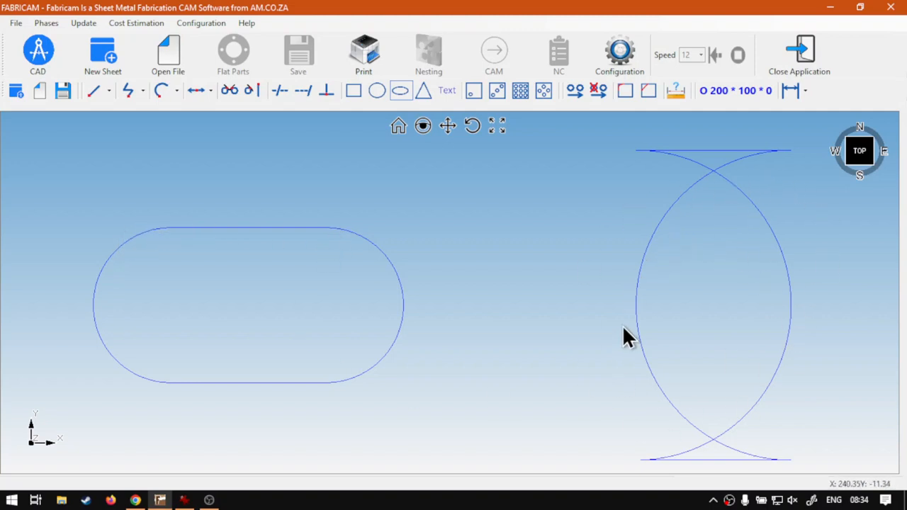
- Define another oblong with both width and height set to 100 mm
click(400, 91)
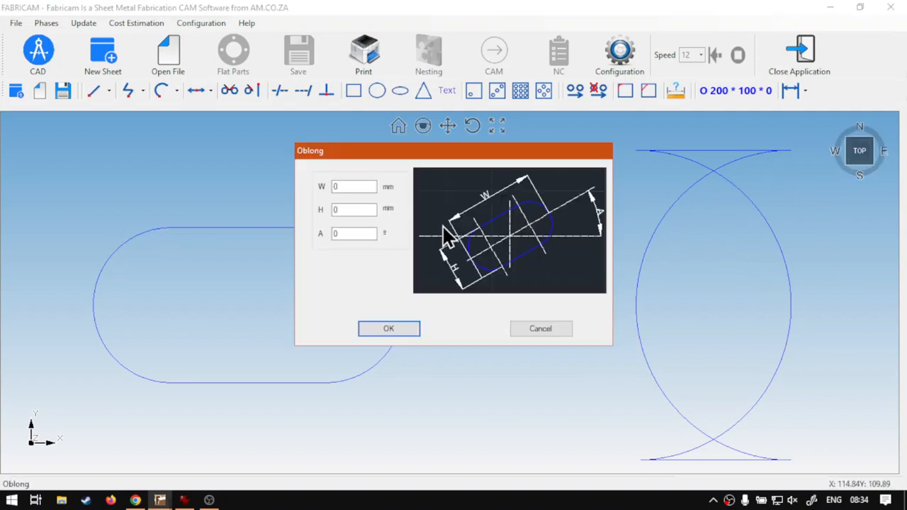
double_click(346, 186)
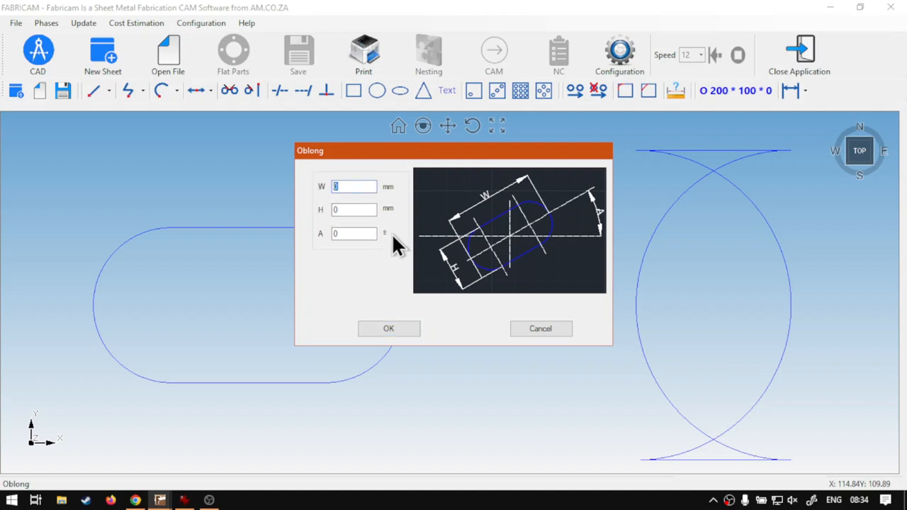
text(200)
double_click(360, 186)
text(100)
double_click(347, 210)
text(100)
click(386, 326)
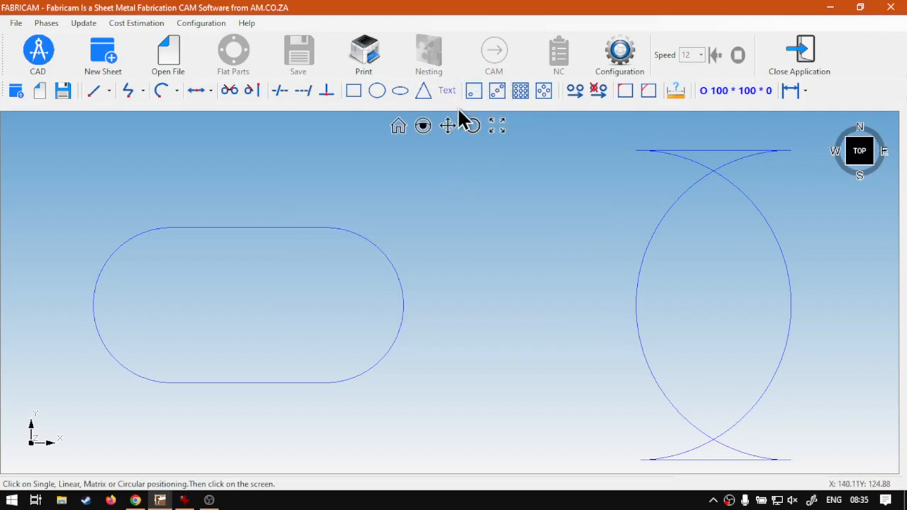
- Place the 100 × 100 mm oblong with single positioning at X 250 mm, Y 0
click(481, 223)
double_click(330, 154)
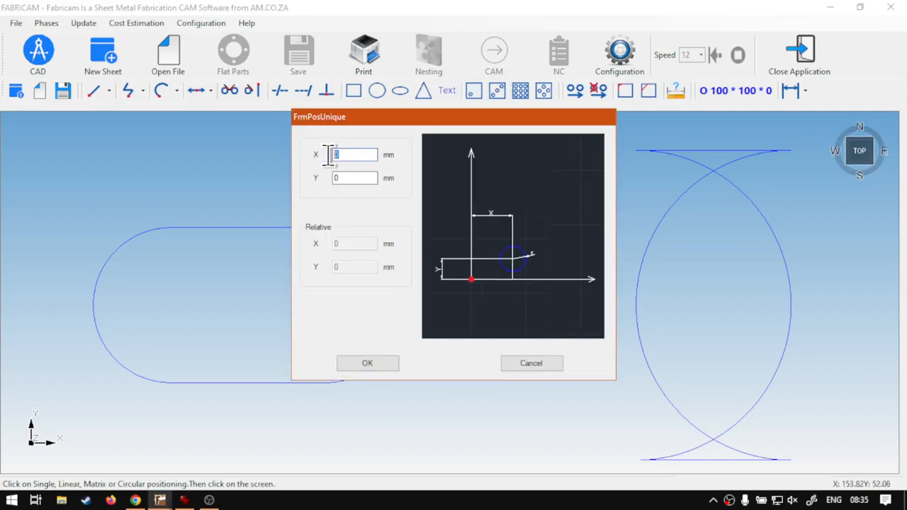
text(250)
click(386, 362)
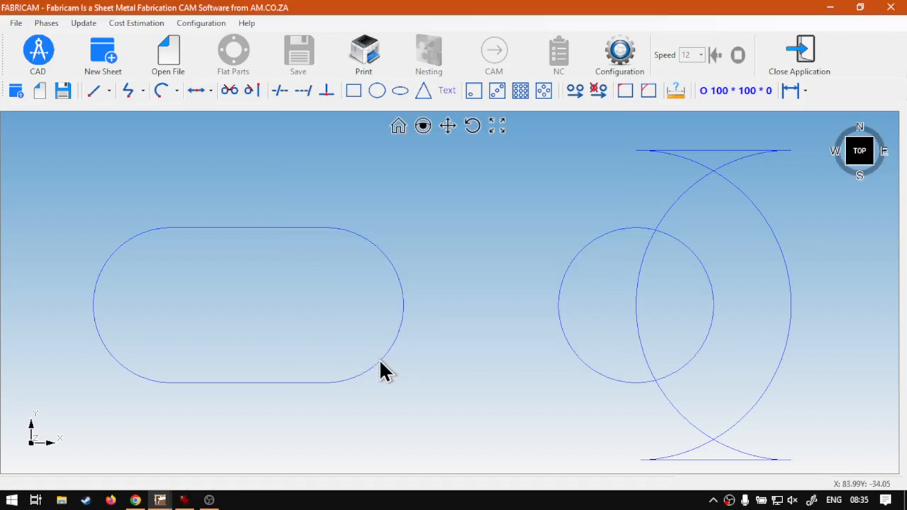
- Delete the circular 100 × 100 mm oblong
click(702, 342)
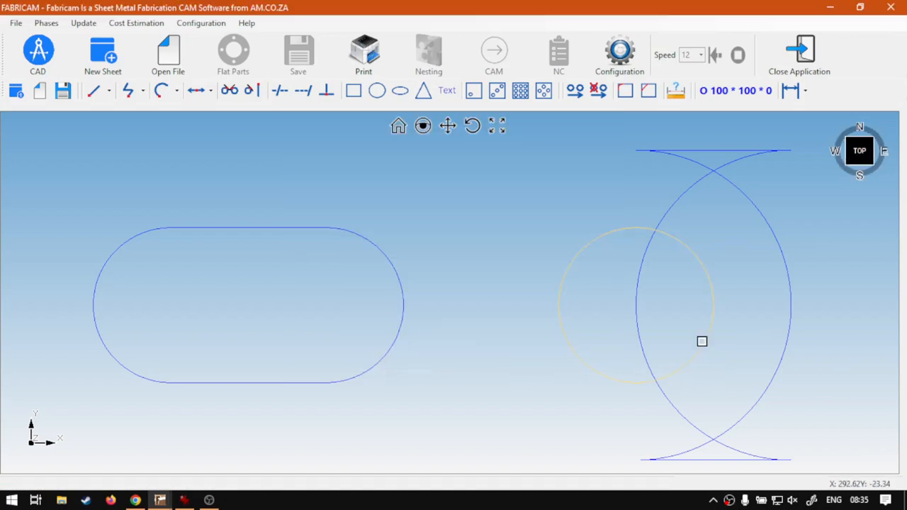
click(640, 407)
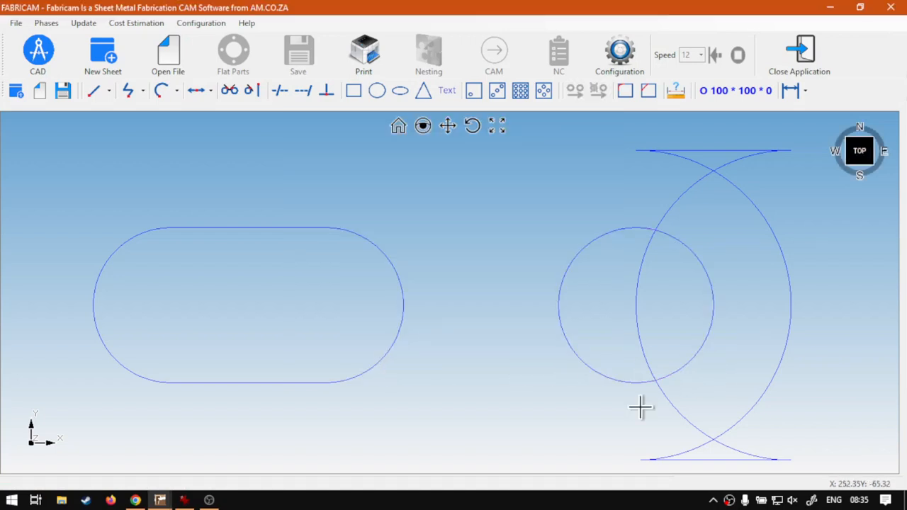
click(712, 305)
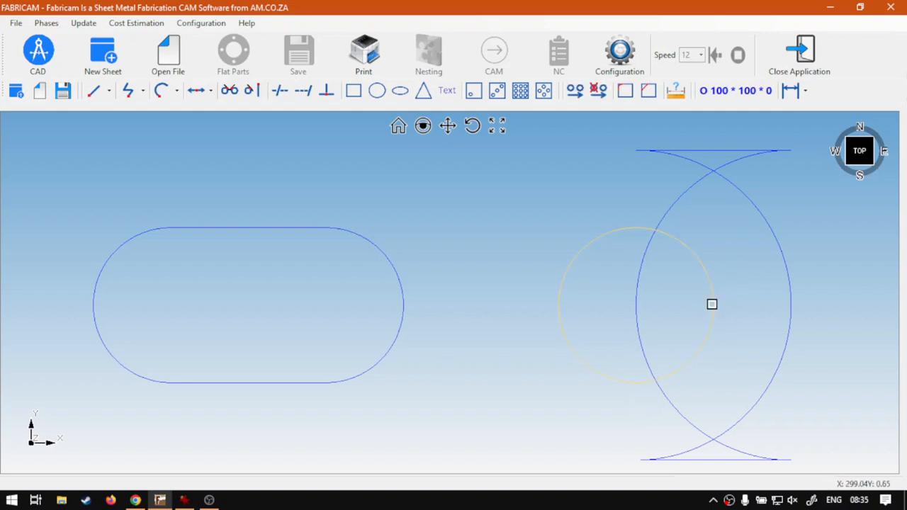
key(Delete)
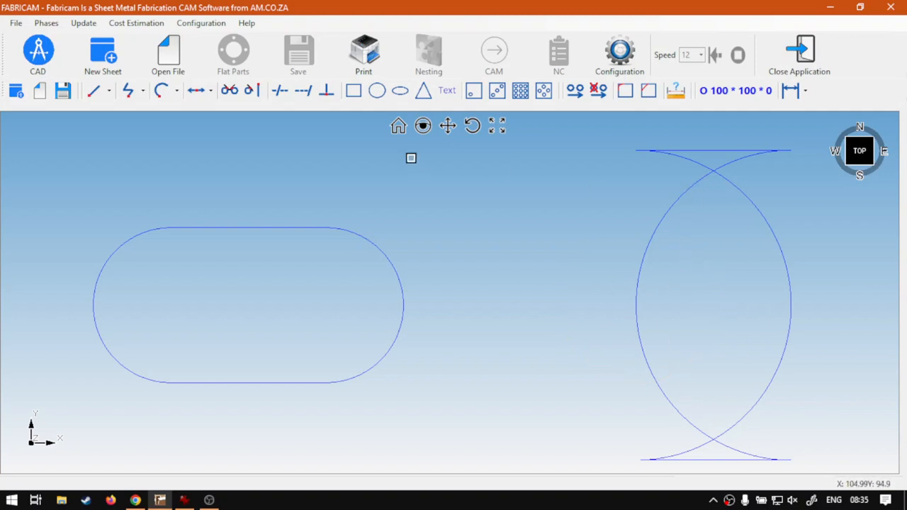
click(142, 90)
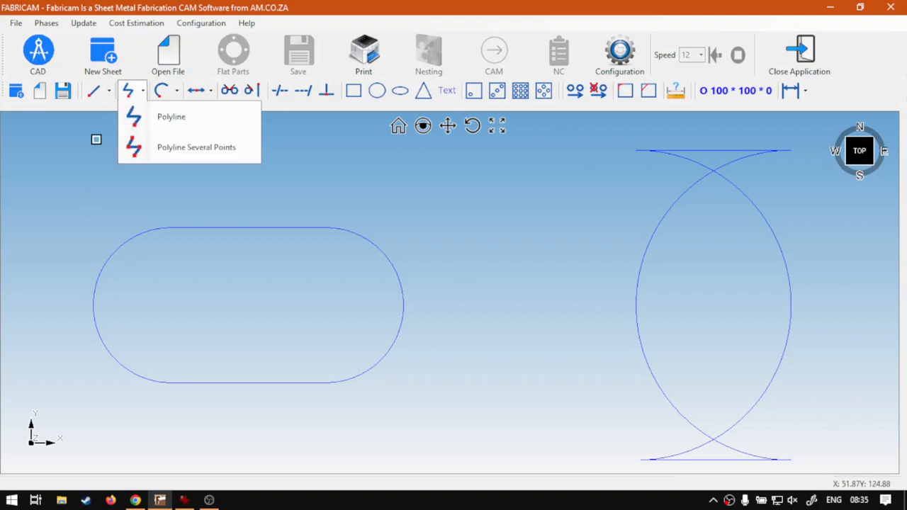
drag(106, 193, 468, 436)
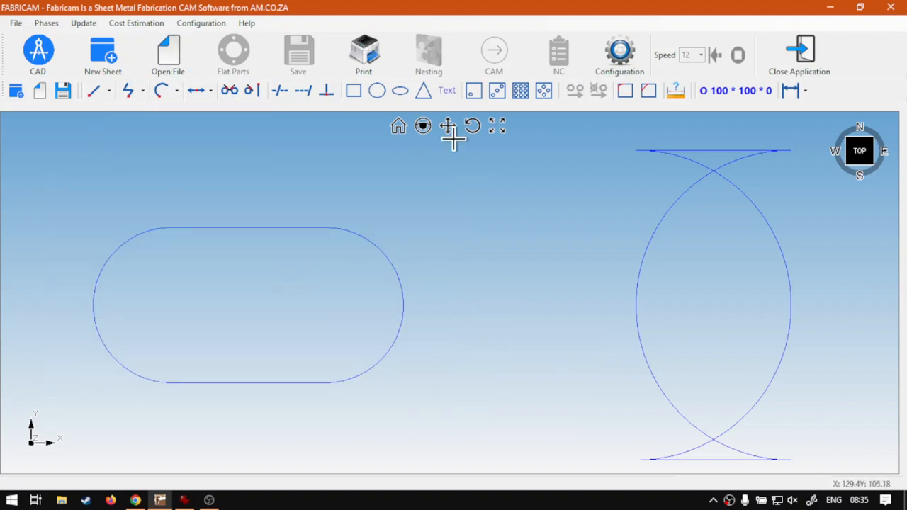
- Define an oblong 200 mm wide and 100 mm high, rotated by an angle of 90°
click(401, 93)
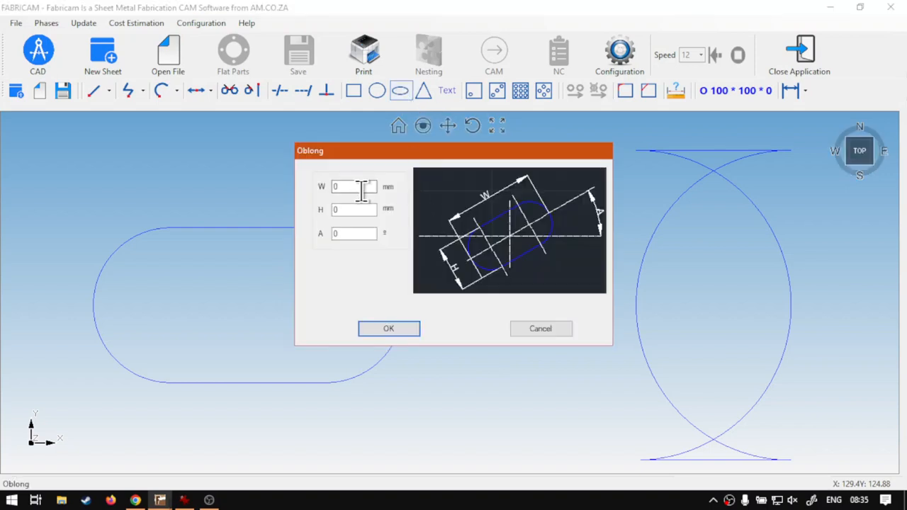
click(355, 187)
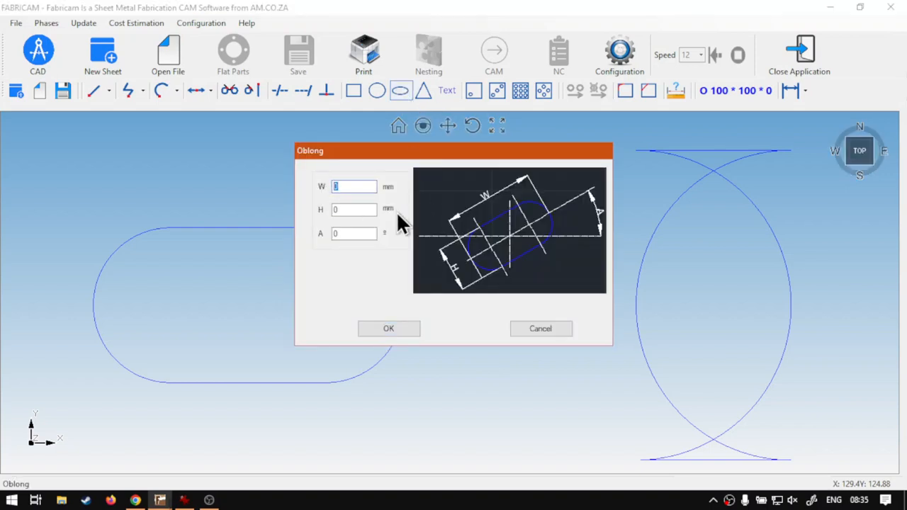
text(200)
key(Tab)
click(340, 234)
text(90)
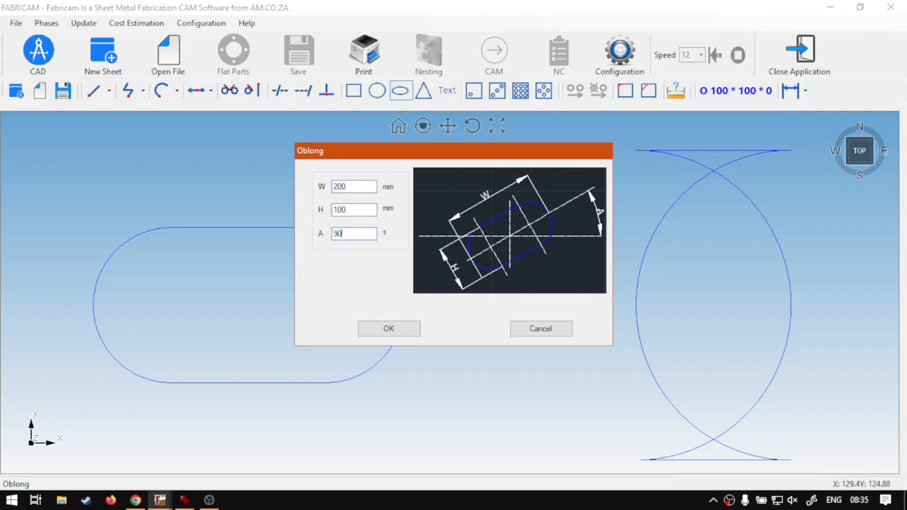
click(408, 329)
- Place the rotated oblong with single positioning at X 210 mm, Y 0
click(473, 90)
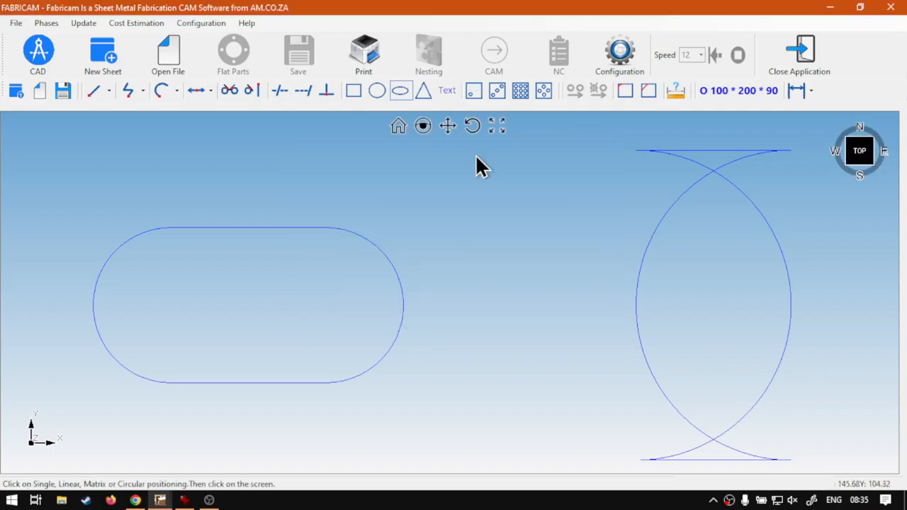
click(475, 164)
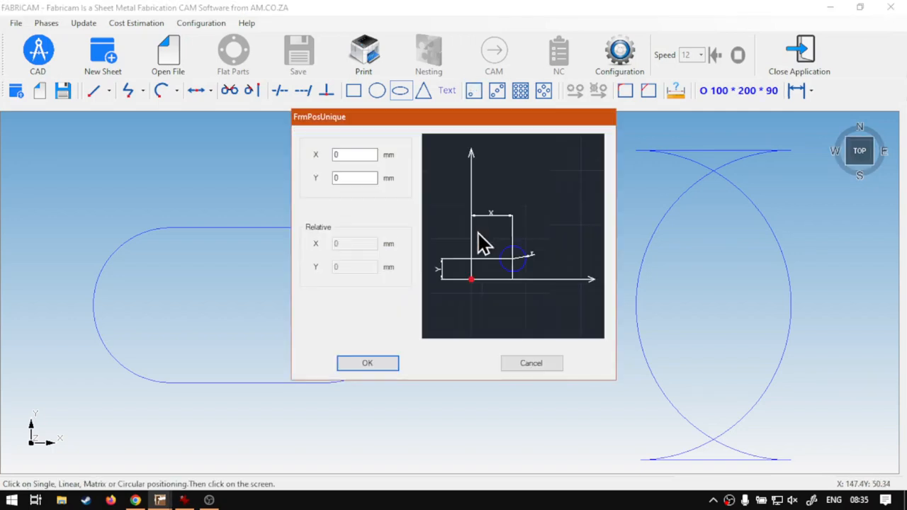
double_click(351, 154)
text(210)
click(379, 363)
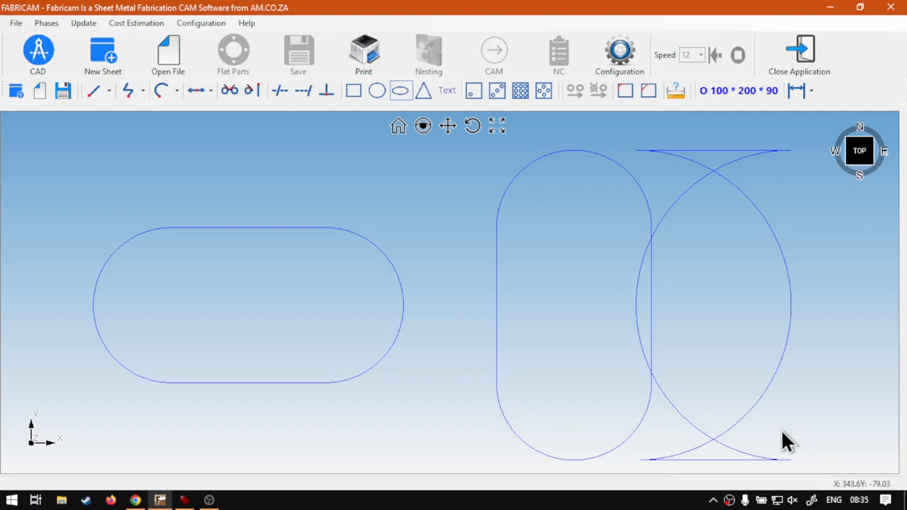
- Delete the malformed oblong with crossing arcs, leaving the horizontal and the upright oblong in the drawing
click(719, 435)
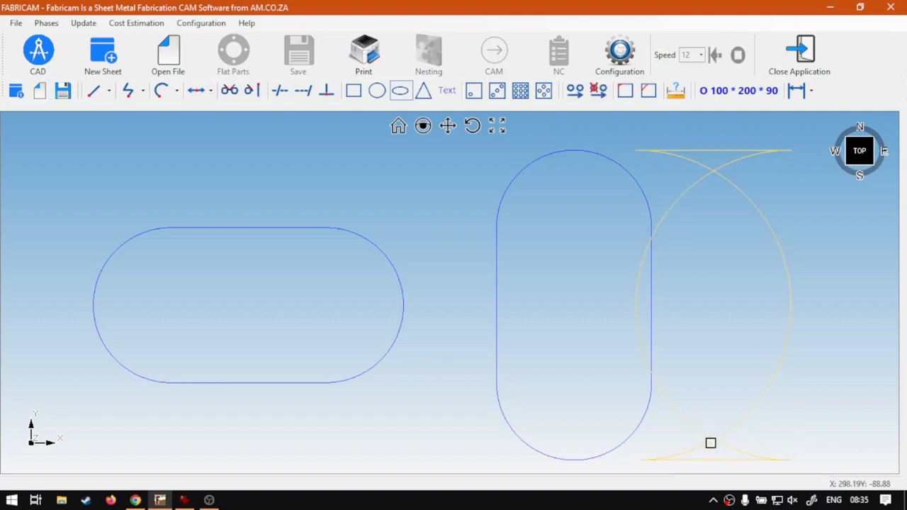
key(Delete)
click(399, 126)
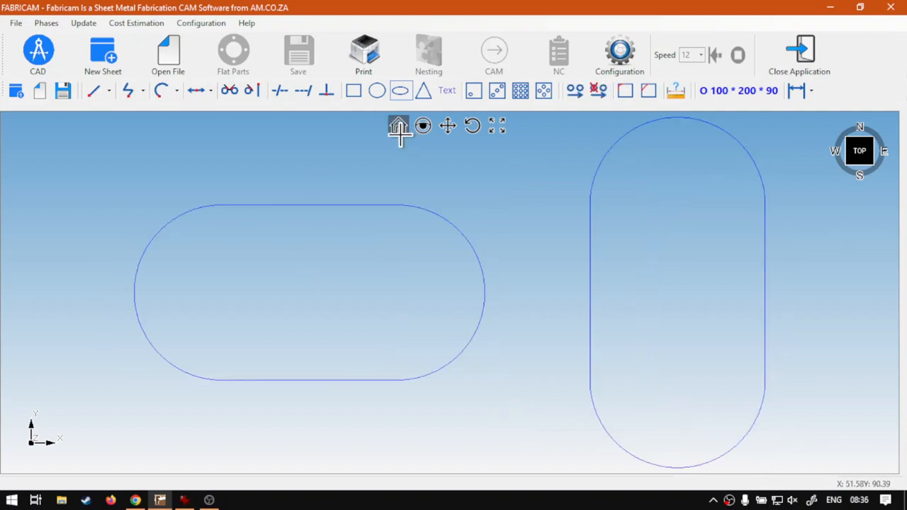
scroll(520, 220, down, 1)
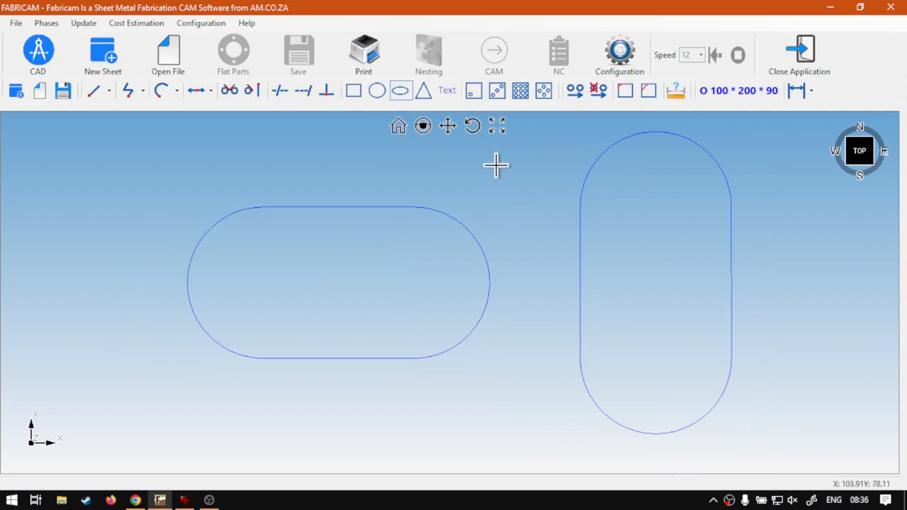
- Open a new oblong definition and move its dialog aside to view the width, height and angle settings
click(402, 92)
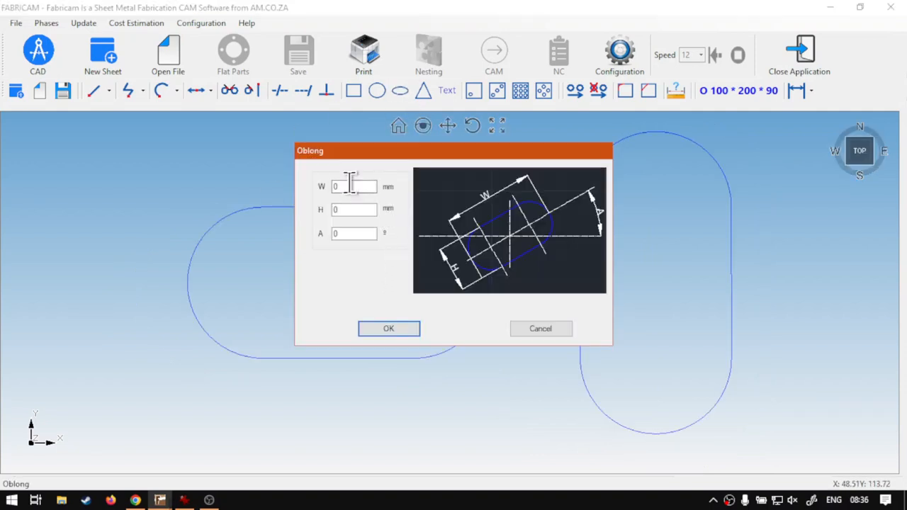
drag(427, 157, 470, 154)
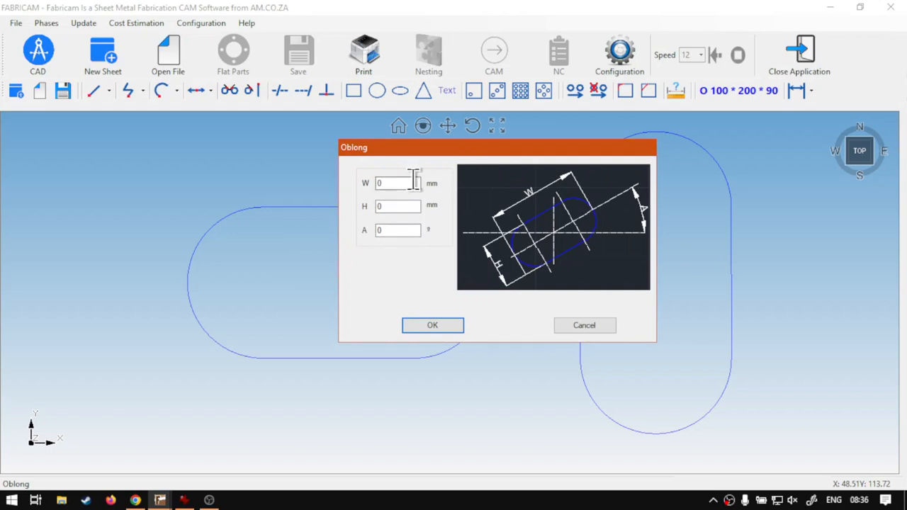
double_click(390, 183)
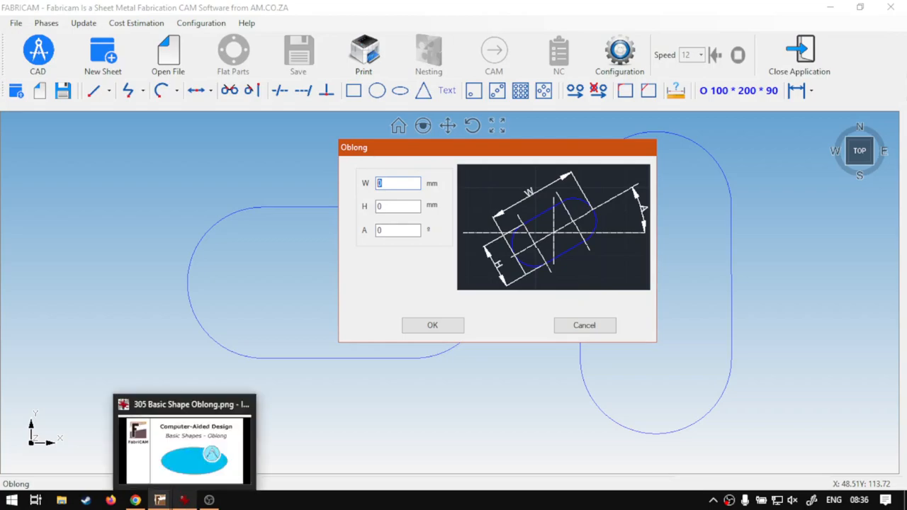
- Switch to Chrome to show the softwaretraining.co.za site
click(136, 500)
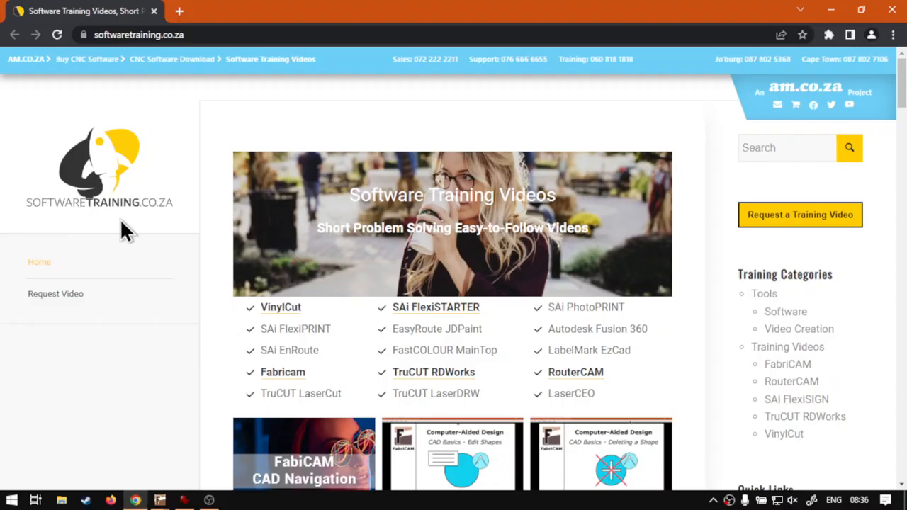